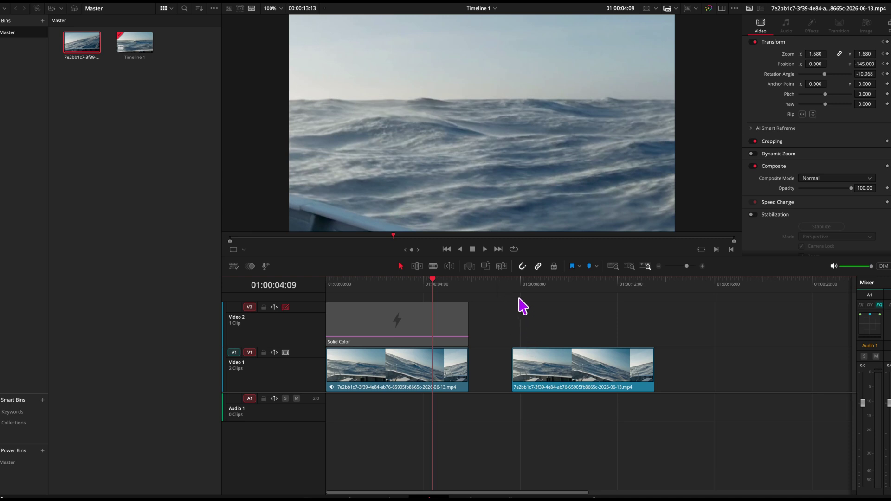
Step: At the start of the second ocean clip, keyframe the rotation angle at 4.8 and the zoom at 1.24
left_click(518, 291)
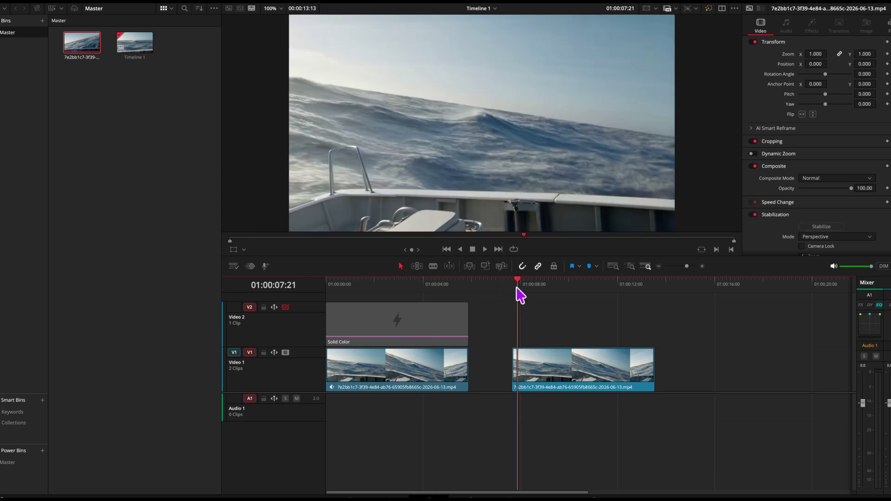
key("Up")
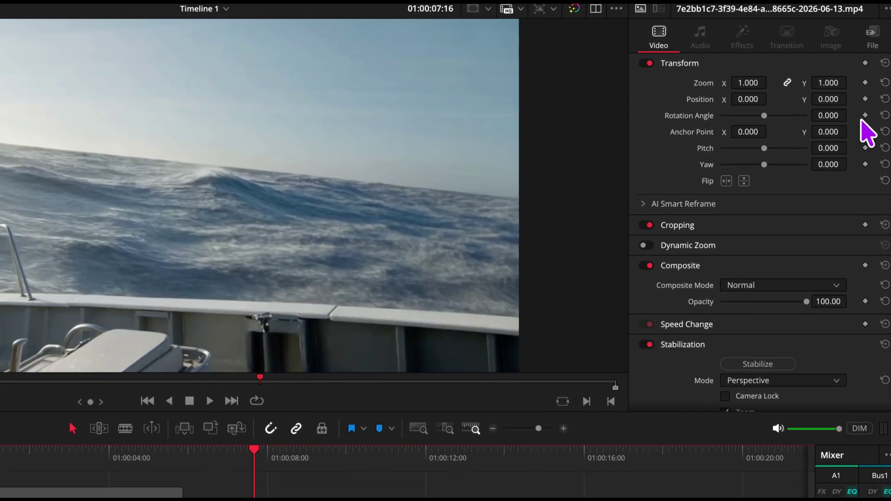
left_click(865, 114)
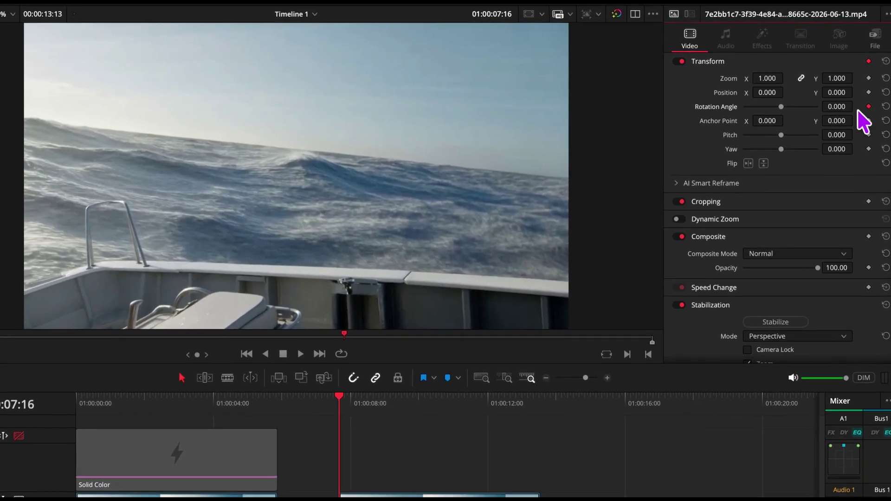
left_click_drag(838, 105, 832, 87)
right_click(837, 88)
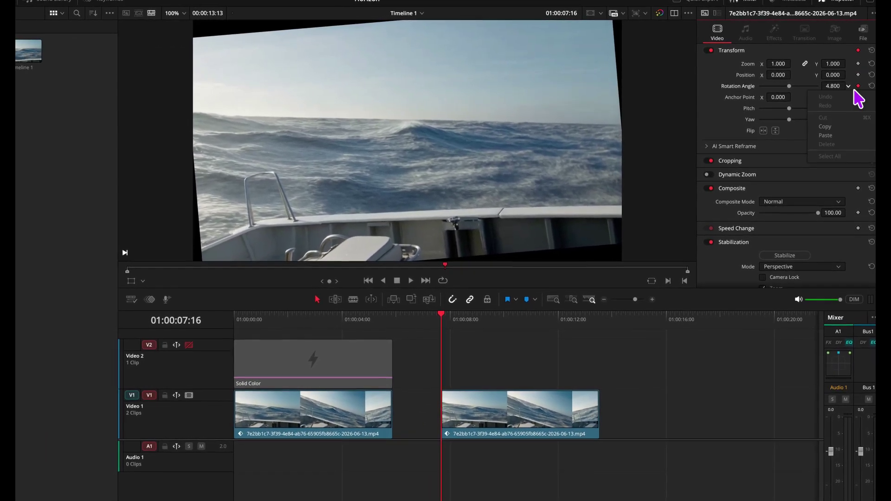
key("Escape")
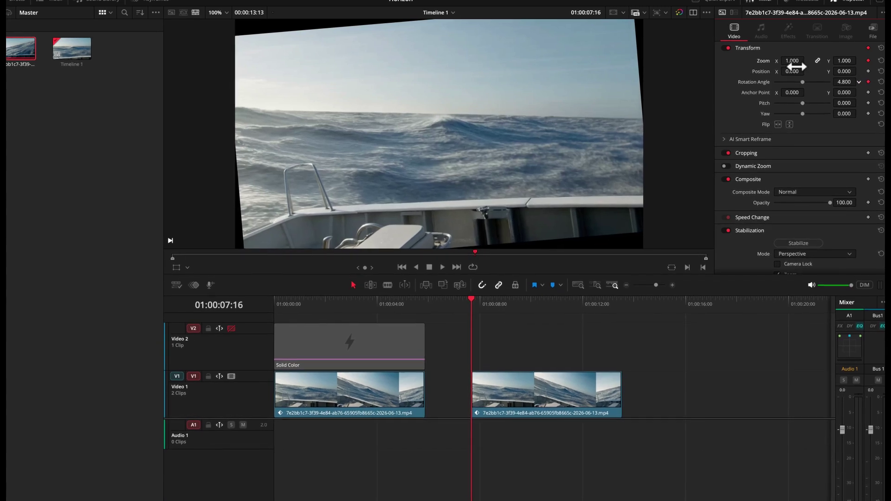
mouse_move(793, 61)
left_mouse_down()
mouse_move(816, 60)
mouse_move(795, 62)
left_mouse_up()
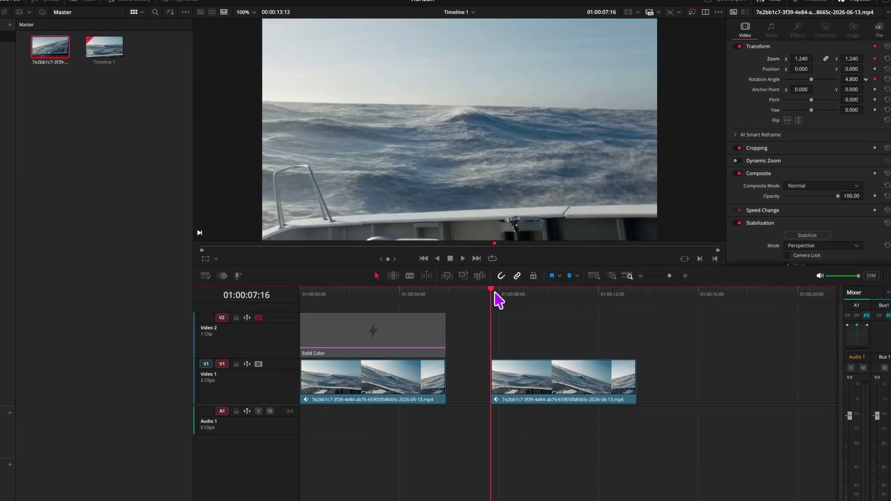
Step: At 01:00:08:02, keyframe the second clip's rotation angle at 10.7 and its zoom at 1.35 to level the horizon
left_click_drag(495, 293, 502, 292)
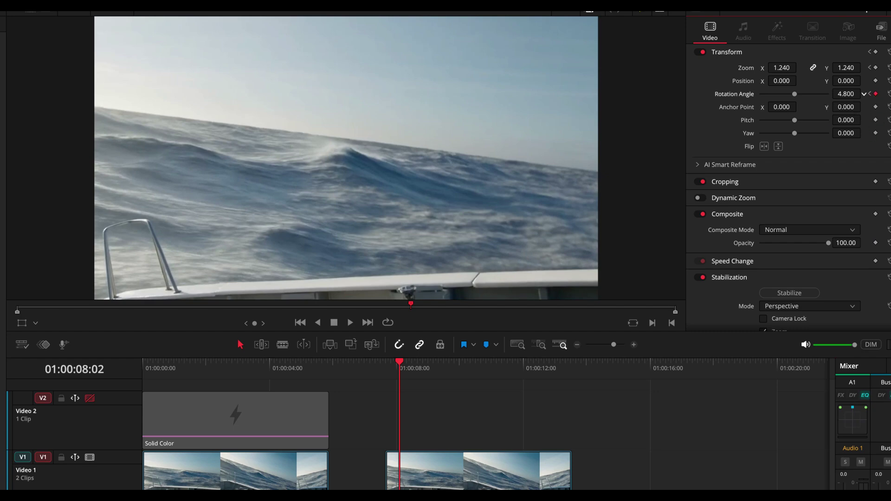
left_click(889, 68)
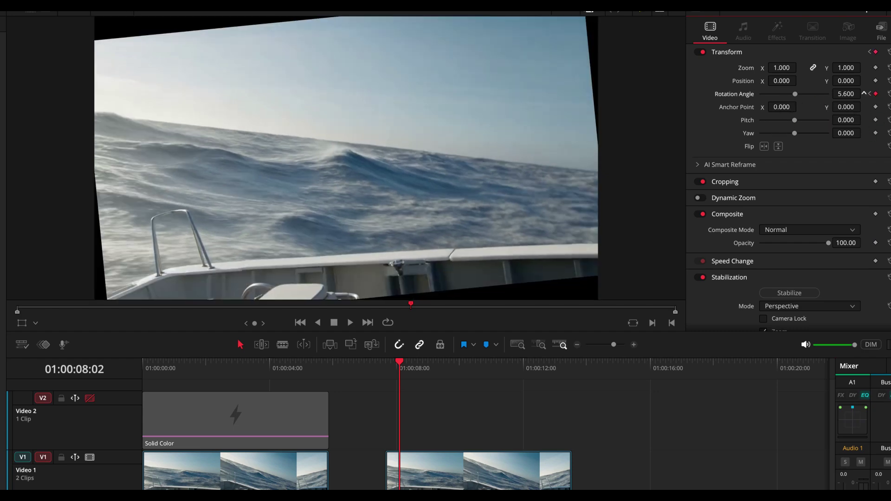
left_click_drag(846, 94, 870, 94)
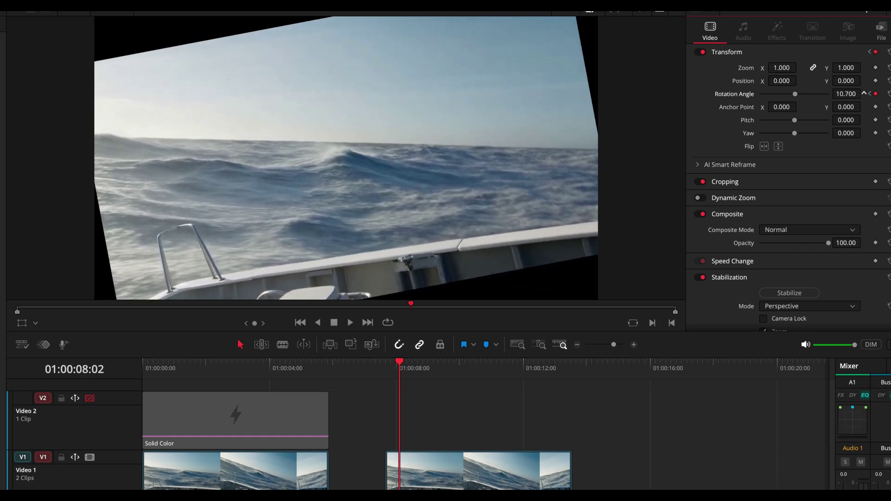
left_click(875, 67)
left_click_drag(782, 67, 809, 67)
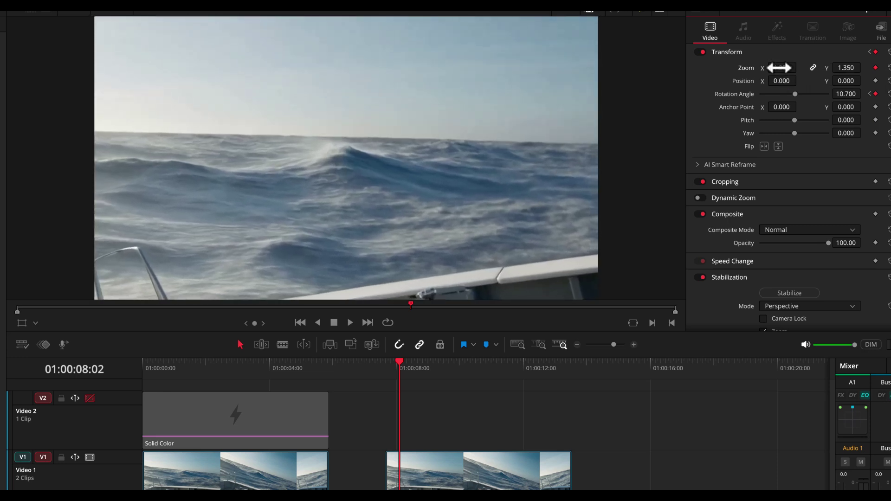
Step: At 01:00:08:08, keyframe the second clip's zoom at 1.35 and its rotation angle at 15.2
left_click(402, 365)
left_click_drag(402, 365, 407, 365)
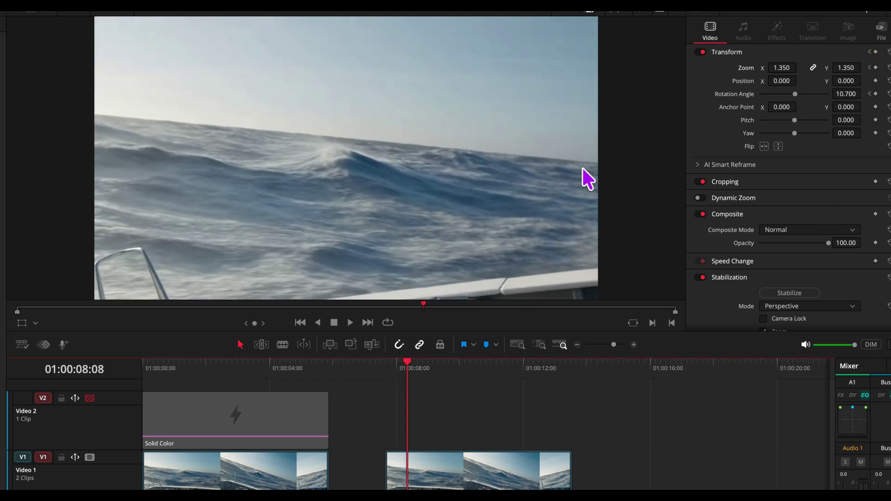
left_click(876, 94)
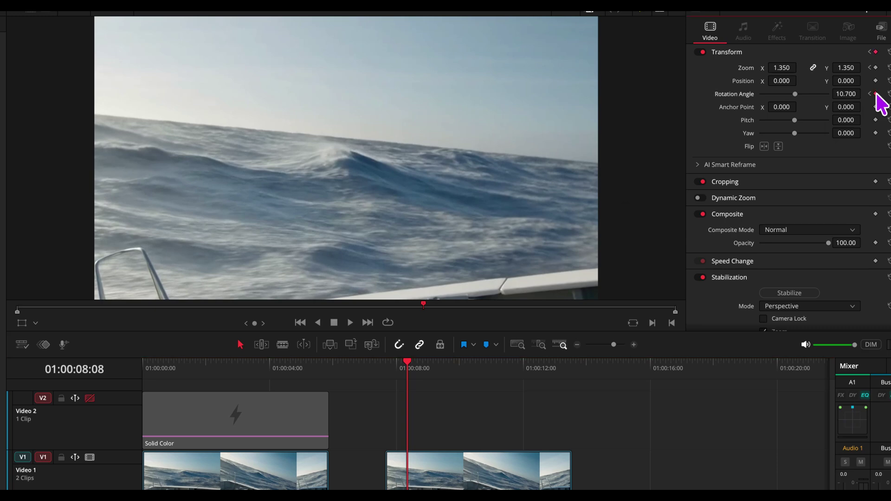
left_click(876, 68)
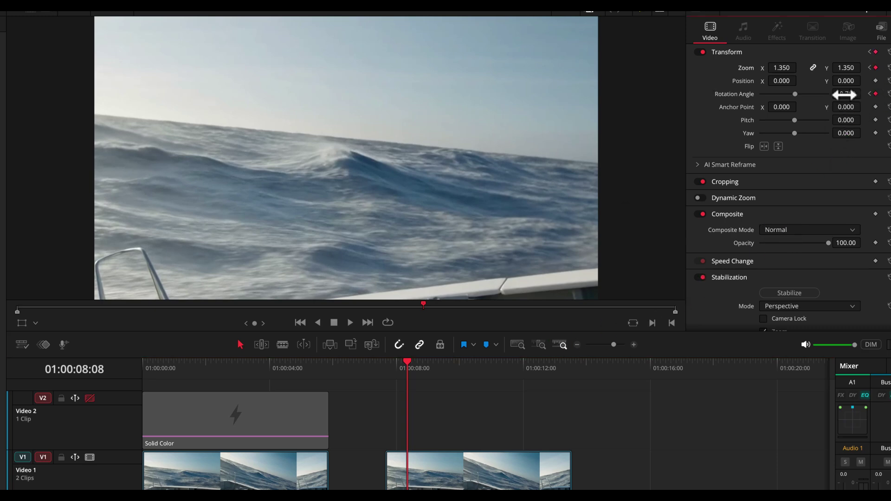
left_click_drag(845, 94, 867, 93)
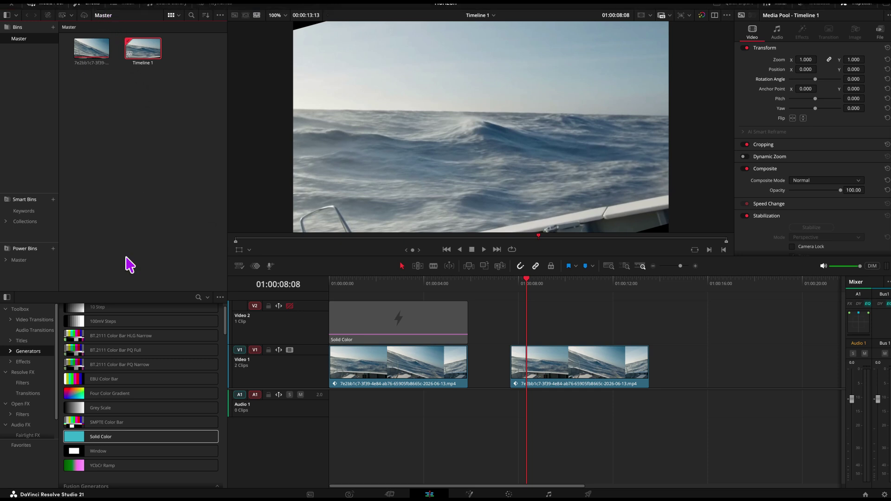
Step: Add a Solid Color generator on the Video 2 track above the second ocean clip
left_click(94, 444)
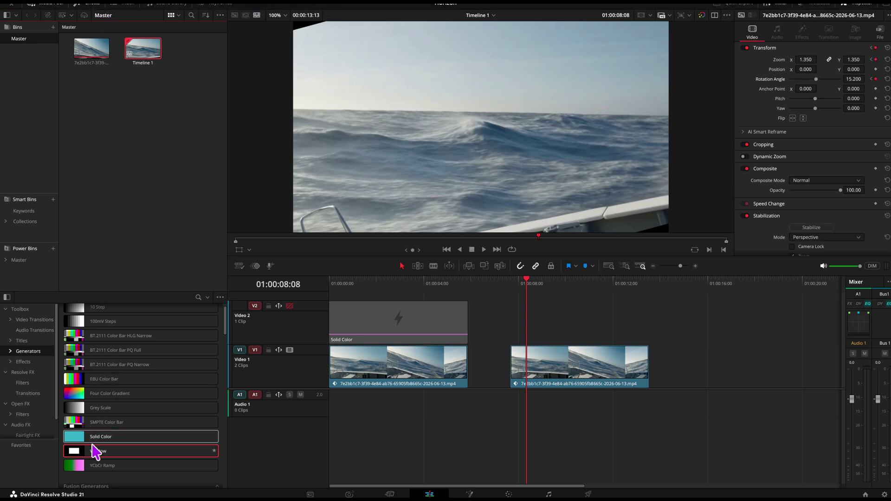
left_click_drag(86, 446, 496, 361)
left_click_drag(115, 441, 515, 335)
left_click(543, 331)
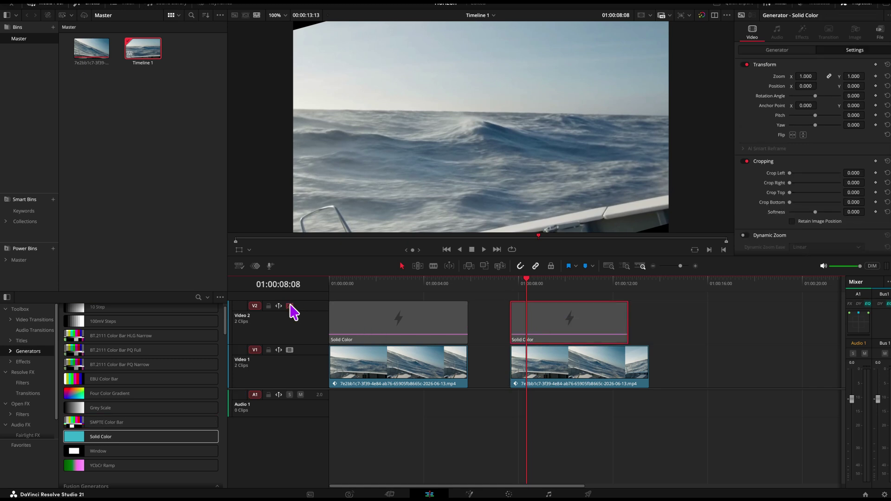
Step: Enable the Video 2 track and crop the second solid color to a thin horizon guide line, top 461.7 and bottom 593.6
left_click(289, 306)
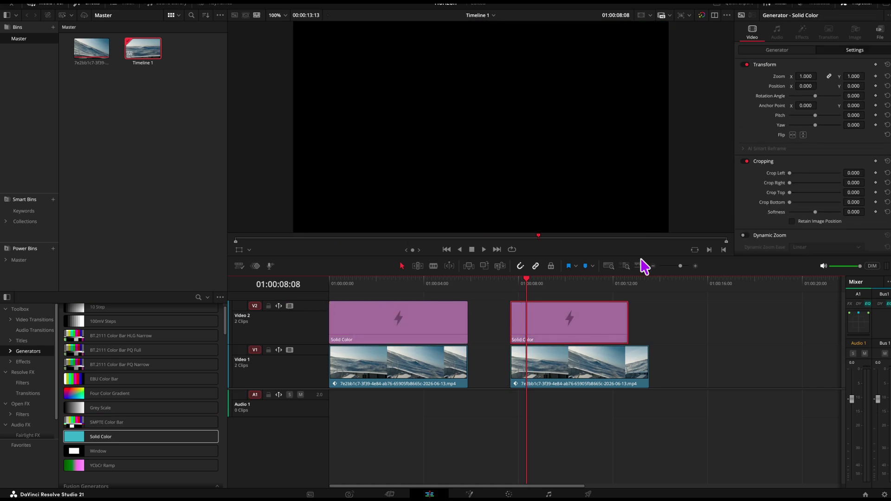
left_click_drag(789, 191, 817, 202)
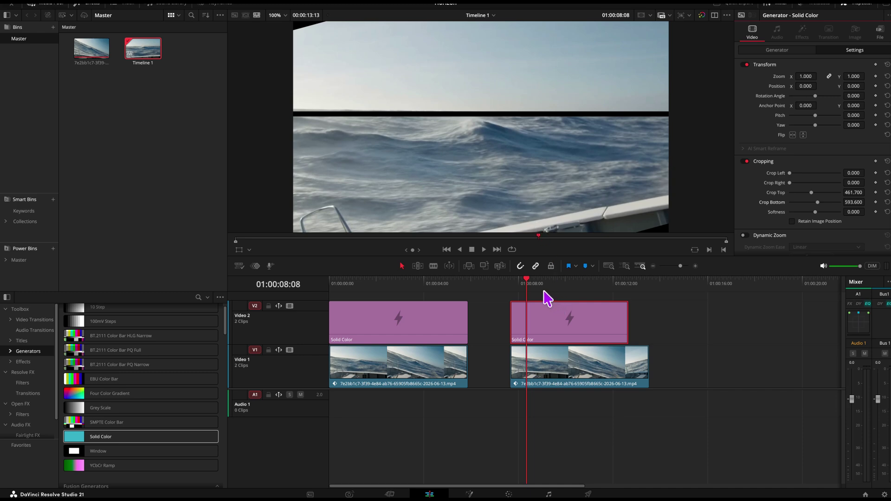
Step: At 01:00:08:13, add rotation angle and zoom keyframes to the second solid color clip
left_click_drag(527, 281, 532, 282)
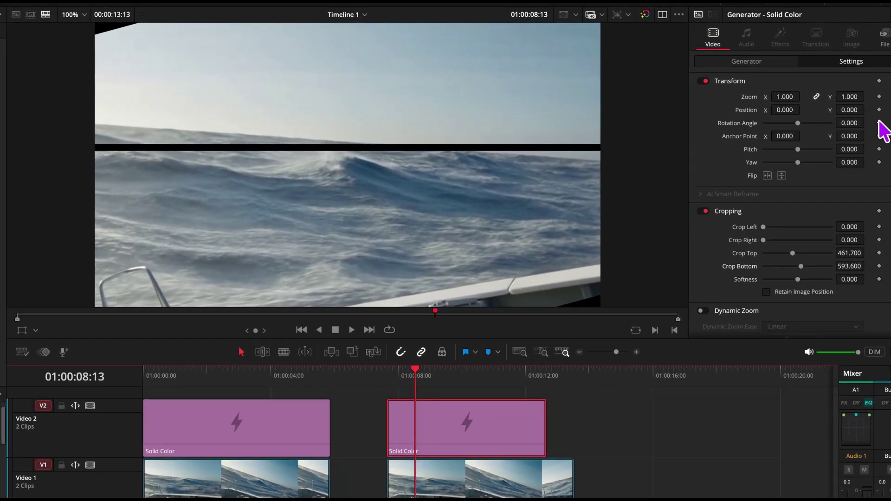
left_click(879, 123)
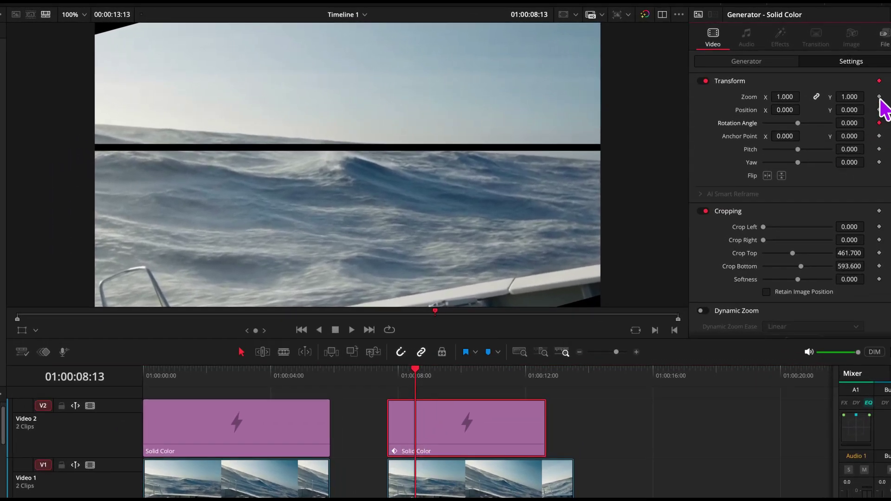
left_click(879, 97)
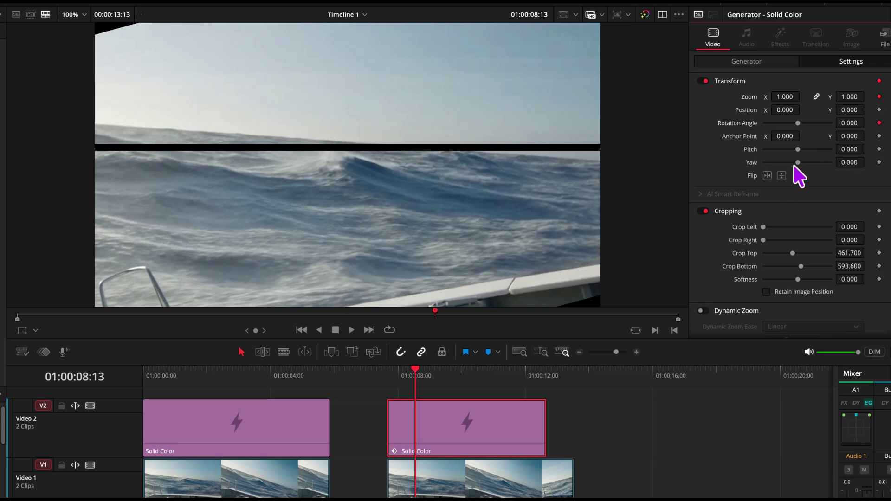
left_click_drag(847, 124, 845, 123)
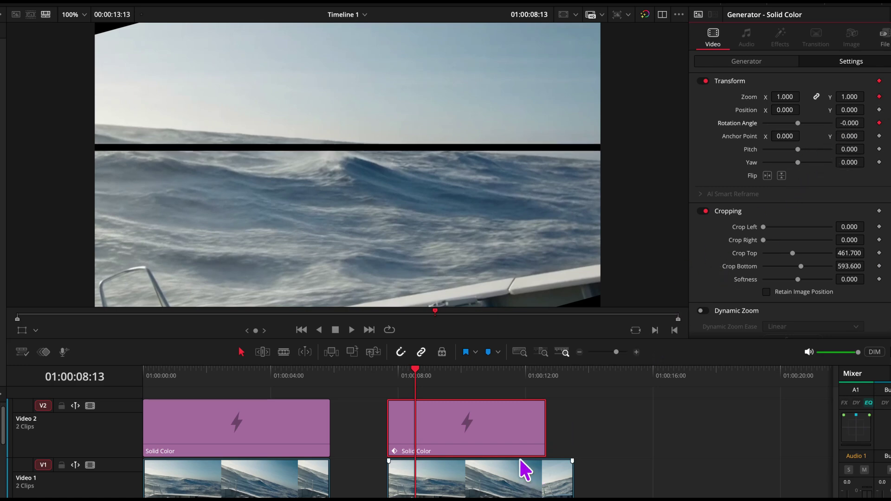
Step: At 01:00:08:13, keyframe the second ocean clip with rotation angle 19.4, zoom 1.55 and vertical position -27 to match the guide line
left_click(478, 489)
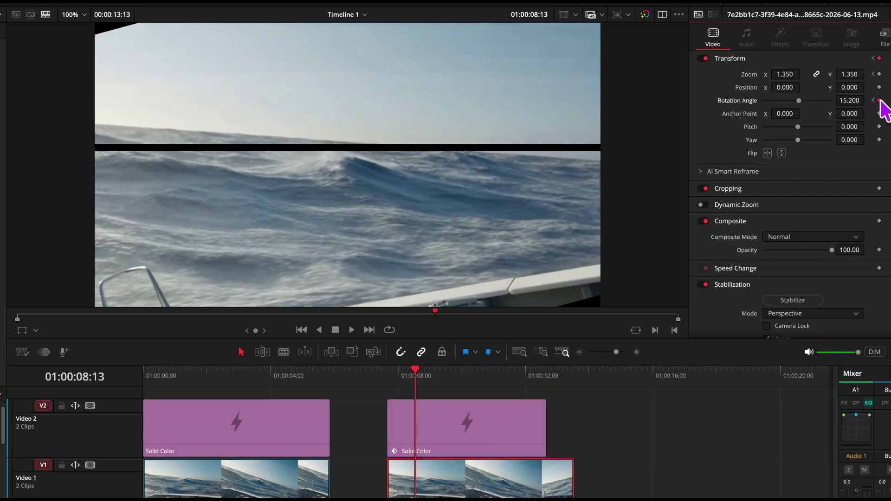
left_click(879, 101)
left_click_drag(850, 101, 867, 73)
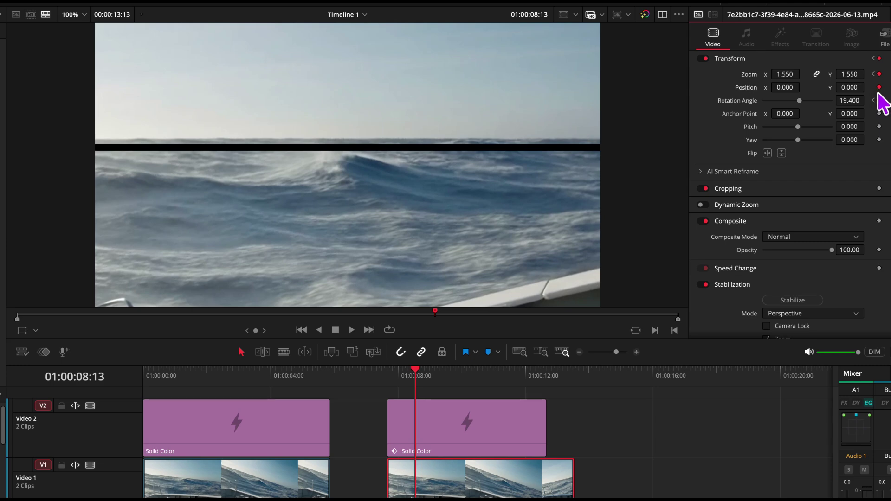
left_click_drag(867, 88, 852, 87)
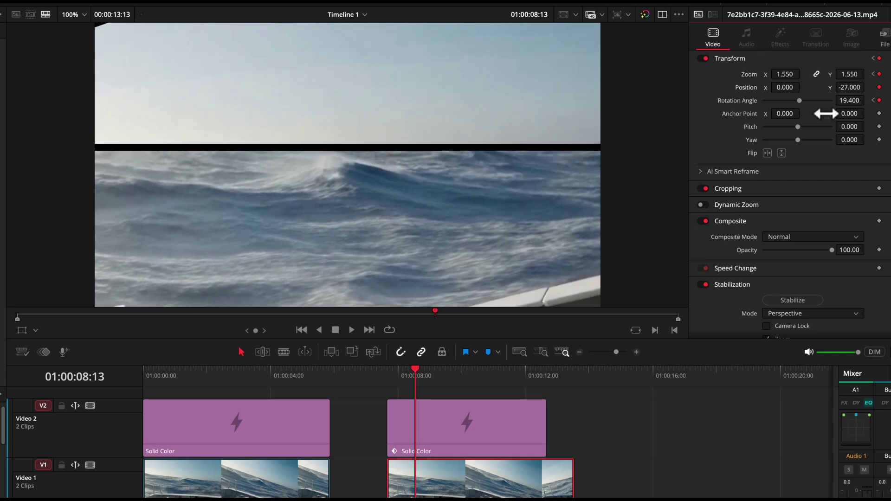
Step: Scrub ahead in the second clip and through the first clip to compare the horizon with the guide line
left_click_drag(414, 372, 427, 374)
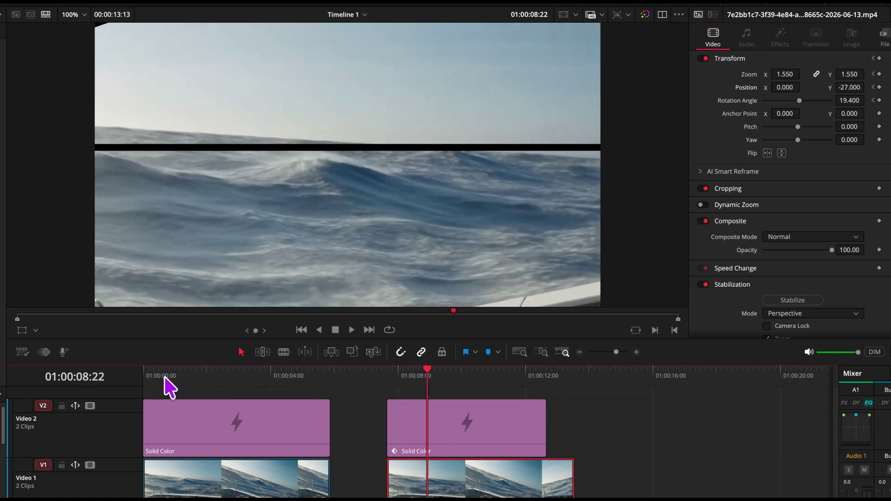
left_click_drag(165, 377, 150, 374)
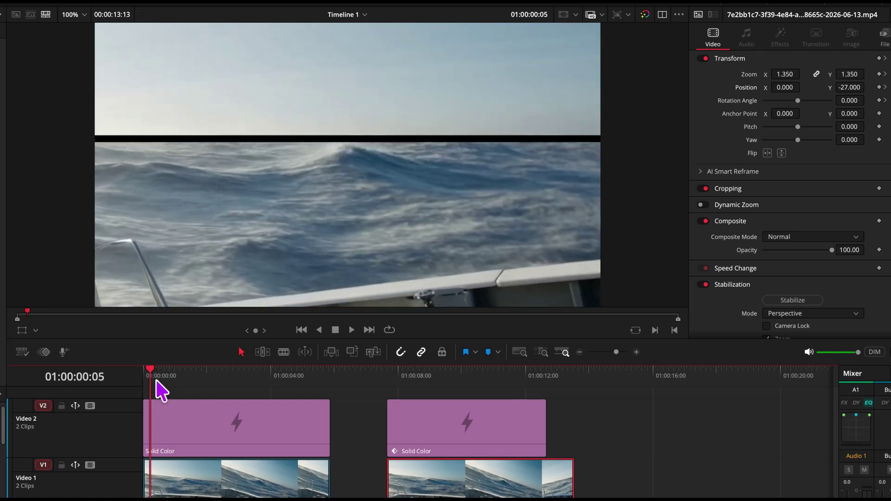
left_click_drag(152, 373, 291, 371)
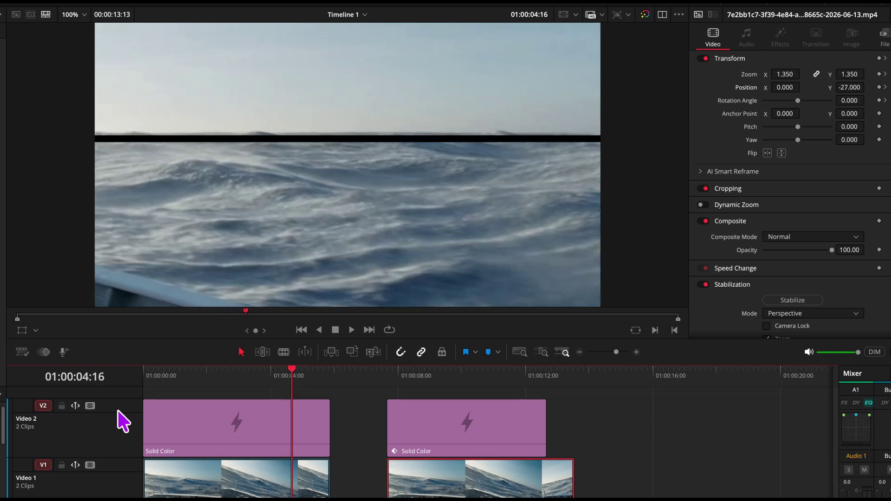
Step: Disable the Video 2 guide track and play back the first clip without the guide line
left_click(90, 406)
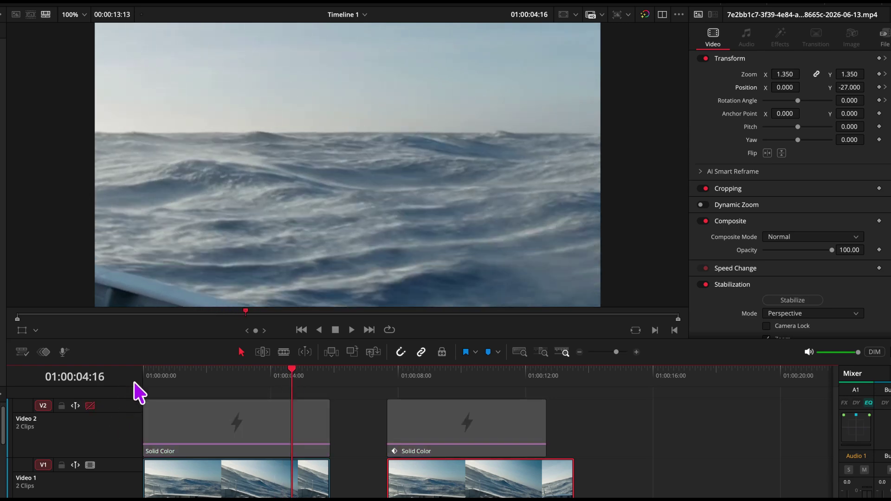
left_click(155, 375)
key("space")
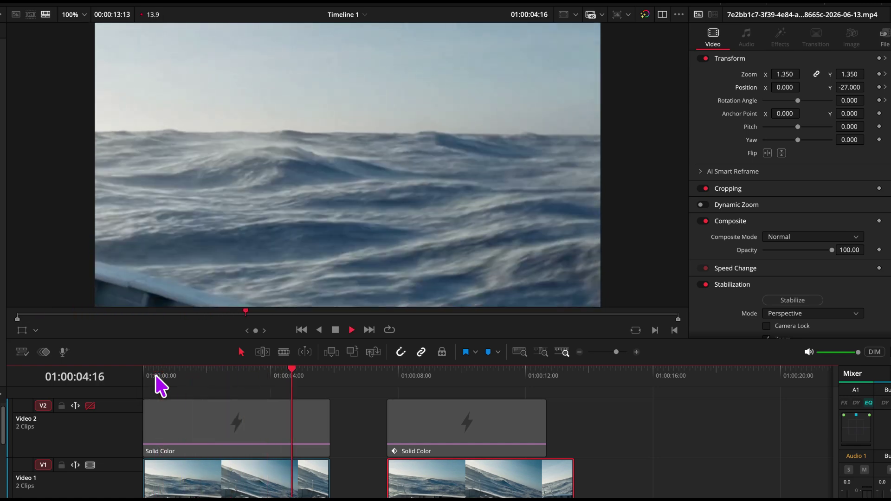
key("space")
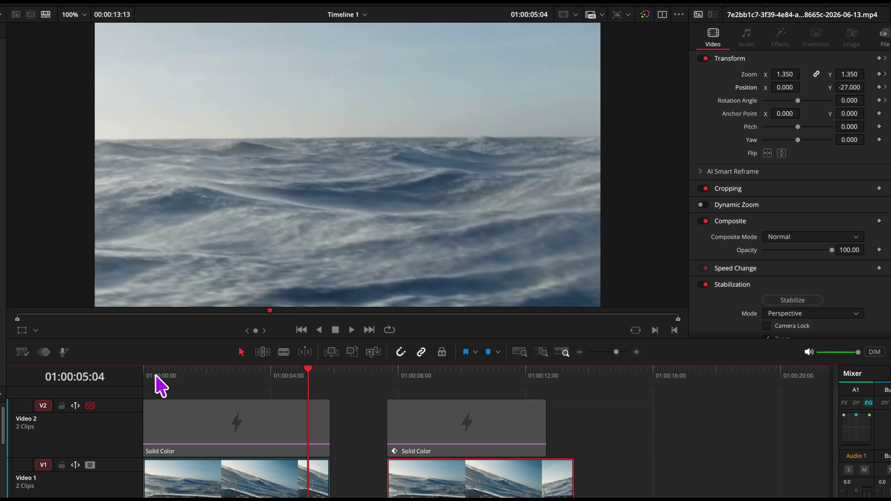